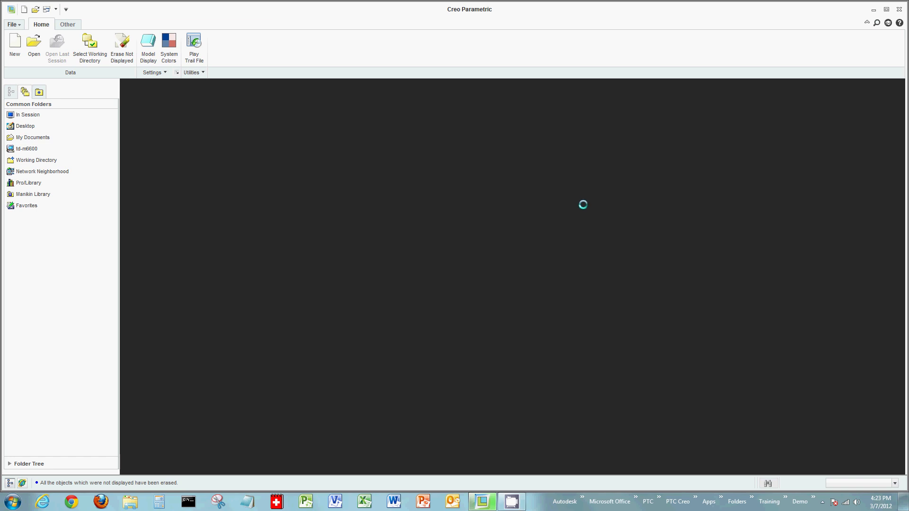
- Bring up the file browser at the Family_Table folder, previewing sockets.prt
left_click(34, 44)
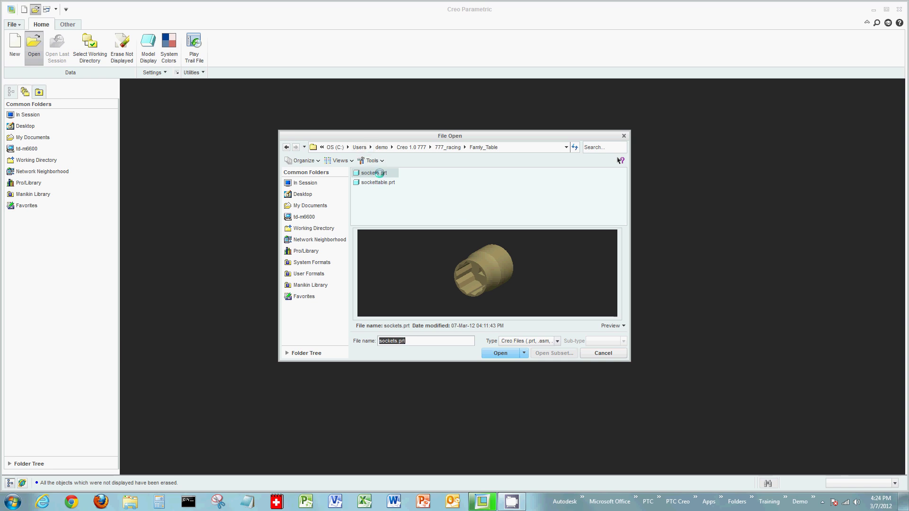
- Open sockets.prt, pick 1-4_DRIVE in Select Instance and open its 12MM_SOCKET instance
double_click(377, 172)
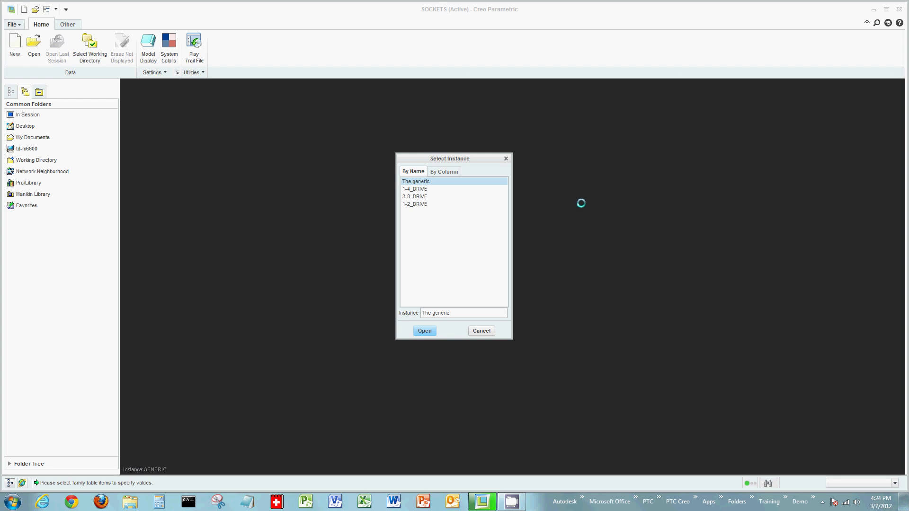
left_click(420, 189)
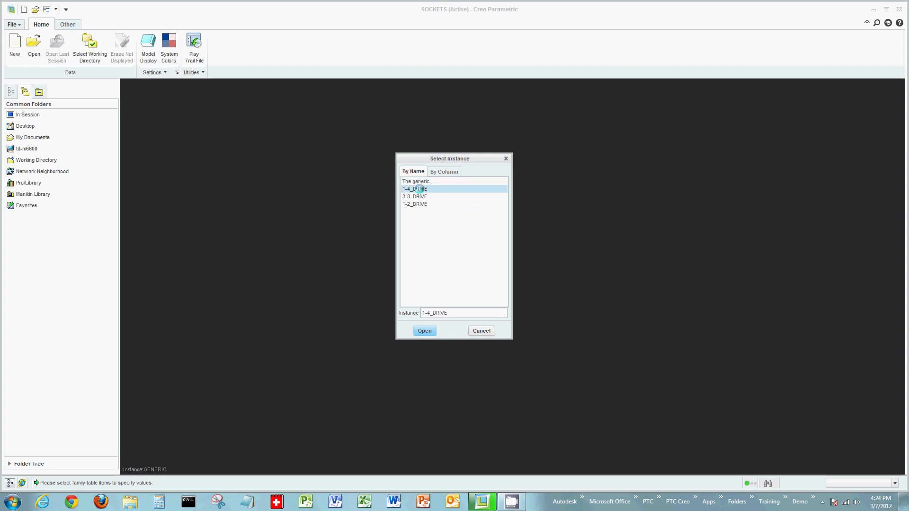
double_click(419, 190)
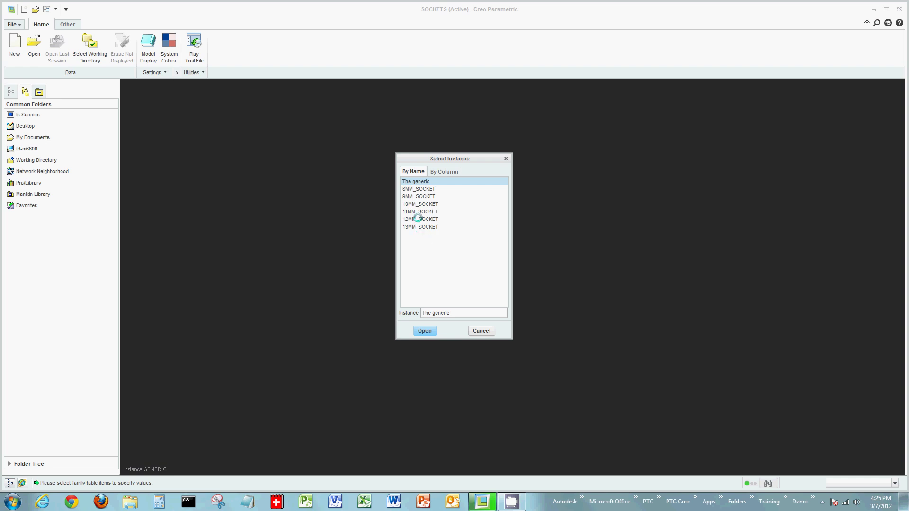
double_click(419, 219)
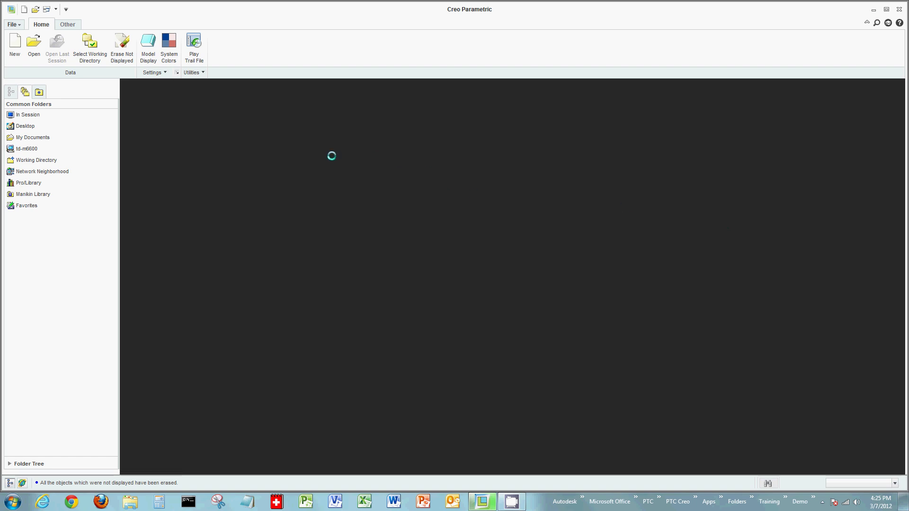
- Open sockets.prt again and choose The generic to load the SOCKETS part
left_click(33, 45)
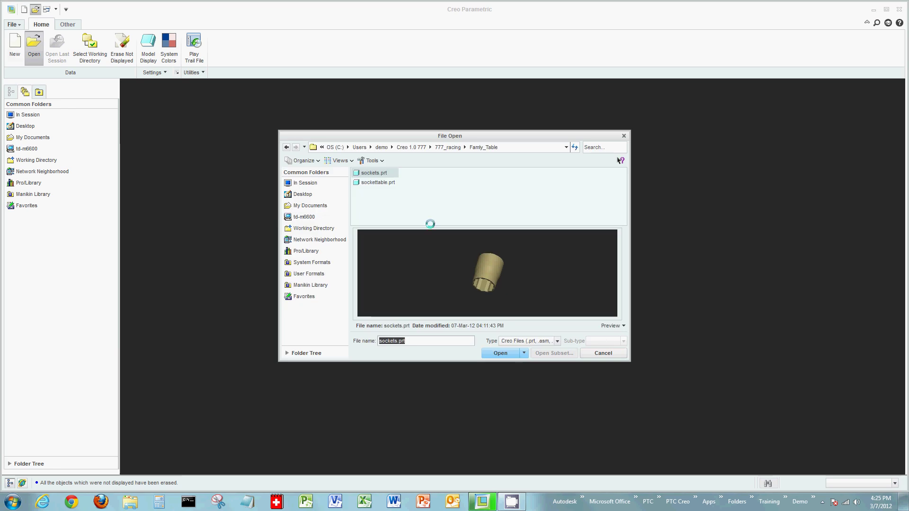
double_click(370, 173)
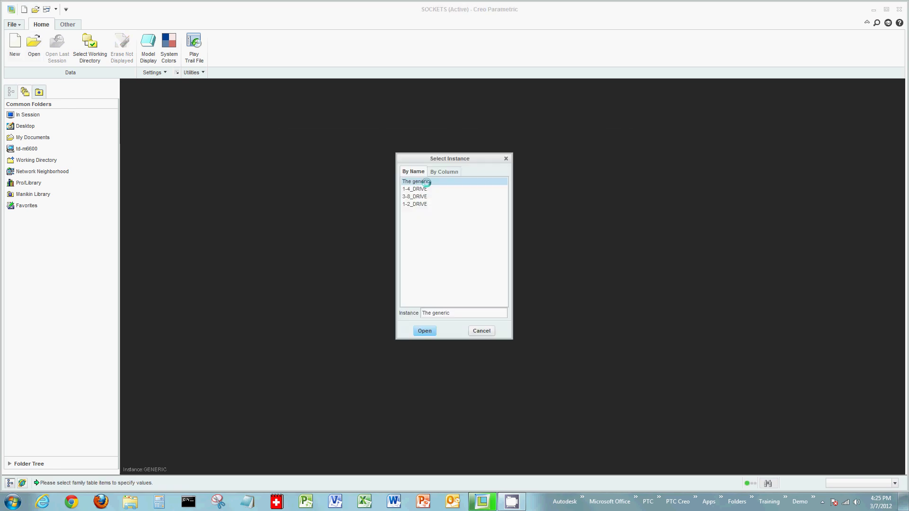
double_click(426, 182)
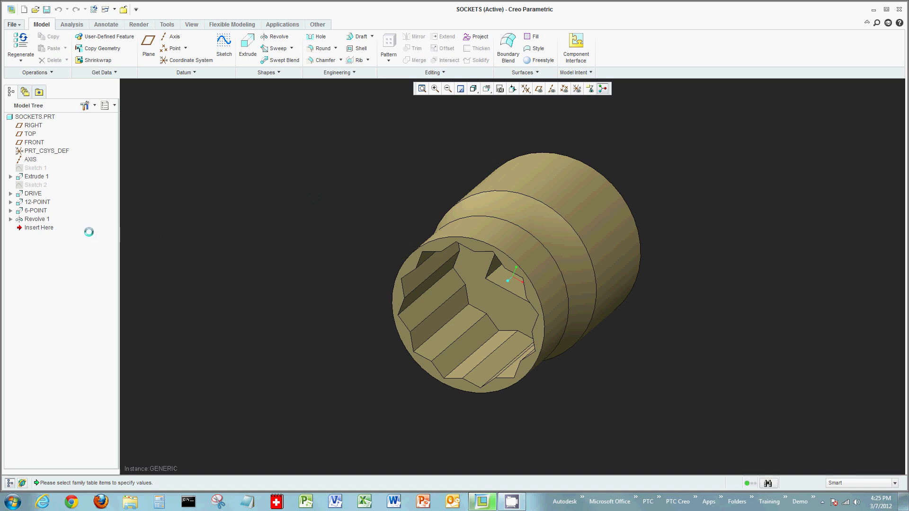
- Highlight the 12-POINT and 6-POINT drive features in the model tree
left_click(38, 203)
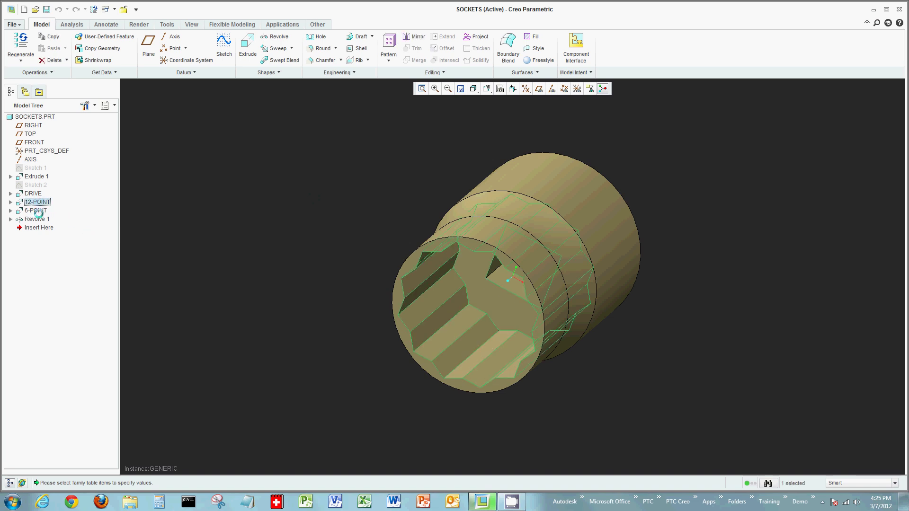
left_click(36, 210)
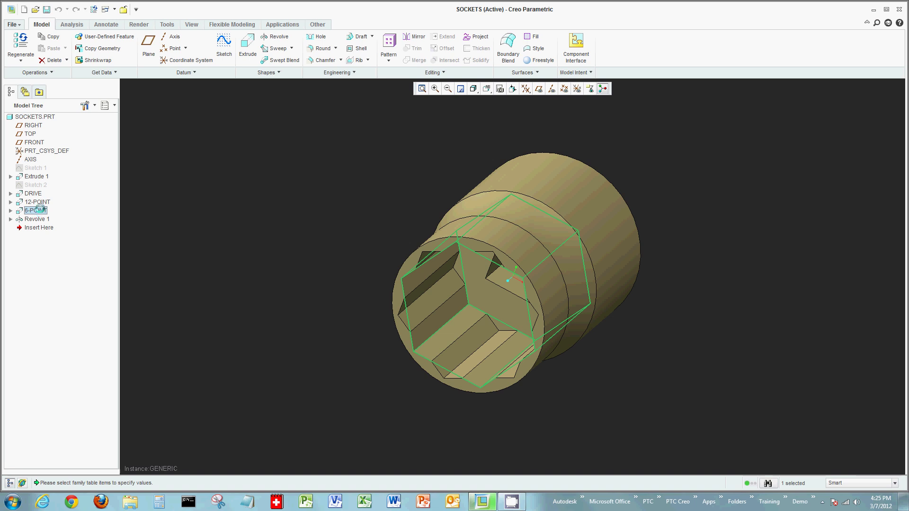
left_click(39, 203)
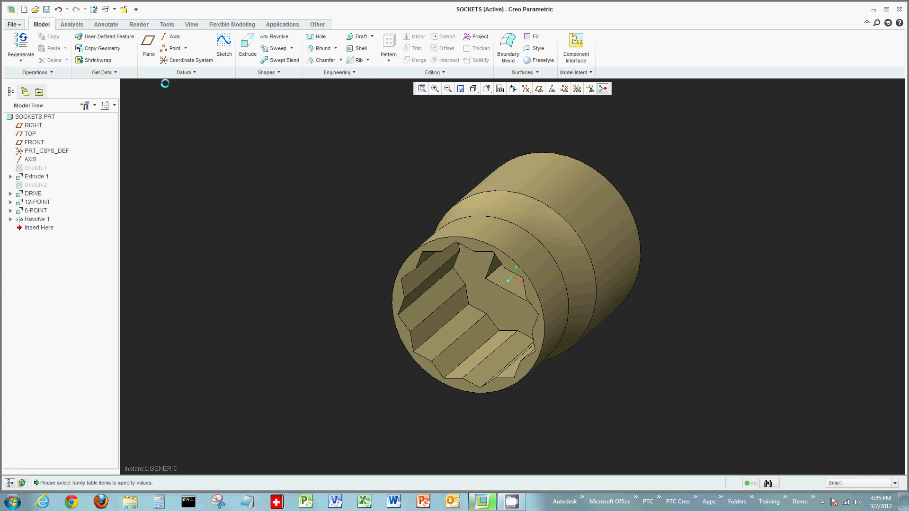
- Show the SOCKETS family table from the Tools ribbon, listing the three drive instances
left_click(168, 26)
left_click(239, 50)
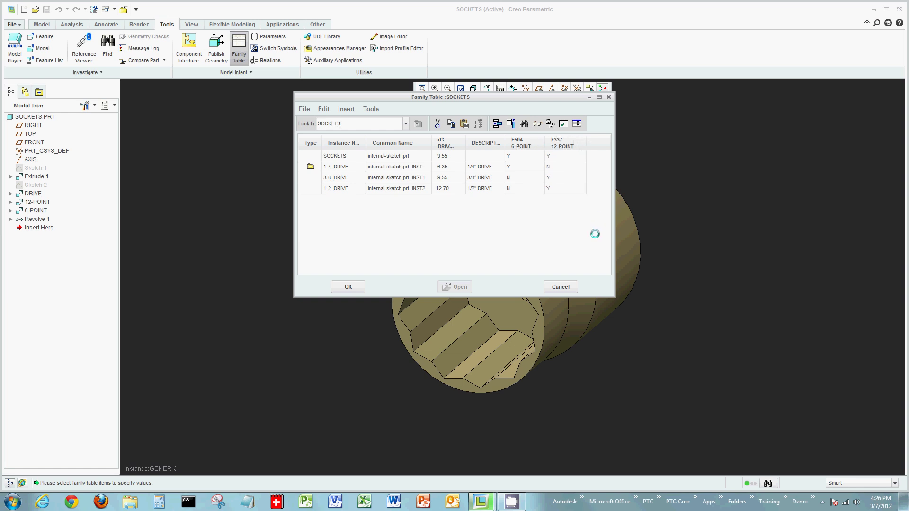
- View the 1-4_DRIVE instance-level table, widening the DRIVE_SIZE and SOCKET_SIZE columns
left_click_drag(465, 140, 478, 142)
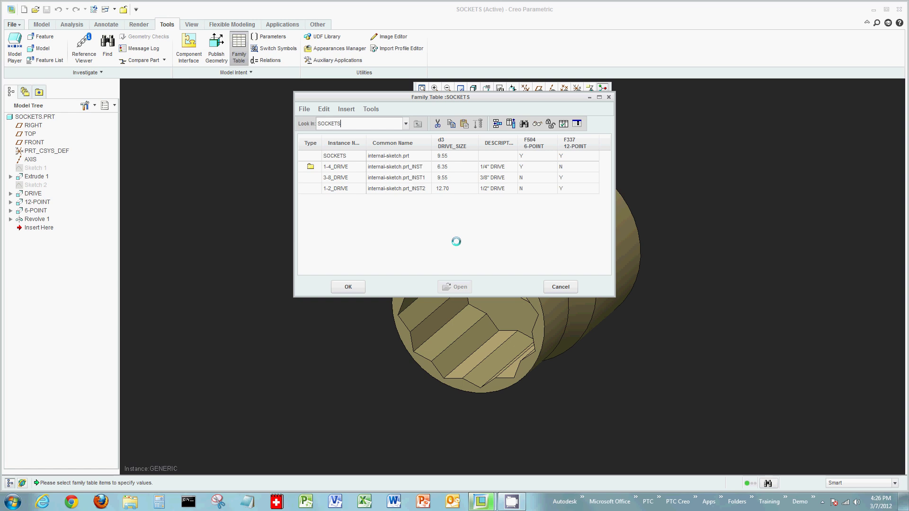
left_click(344, 167)
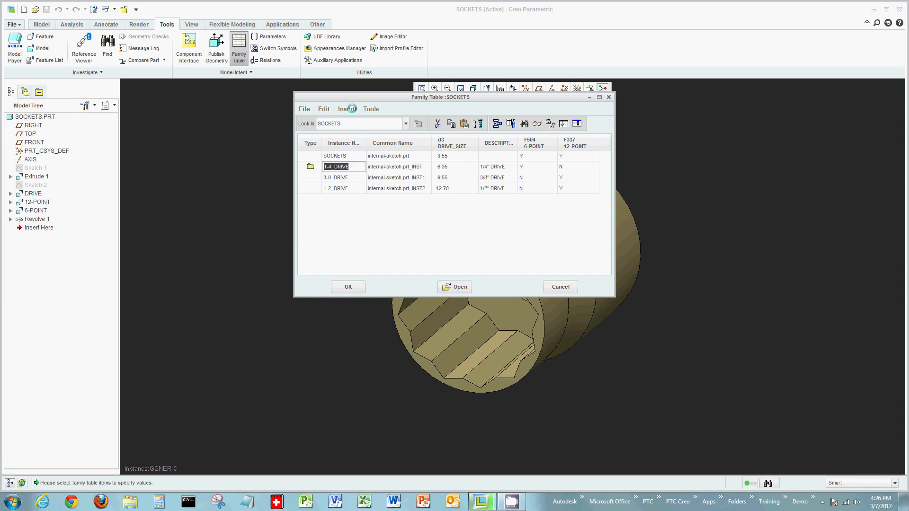
left_click(346, 108)
left_click(338, 157)
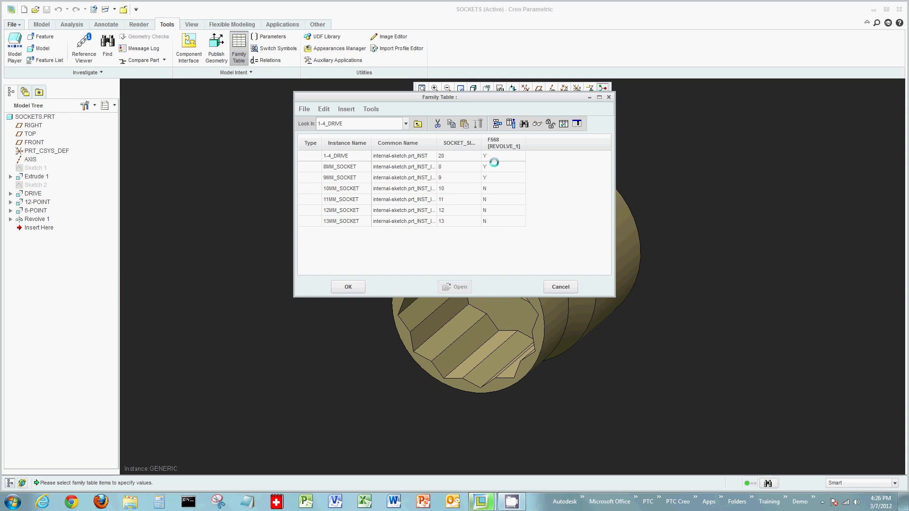
left_click_drag(482, 142, 497, 142)
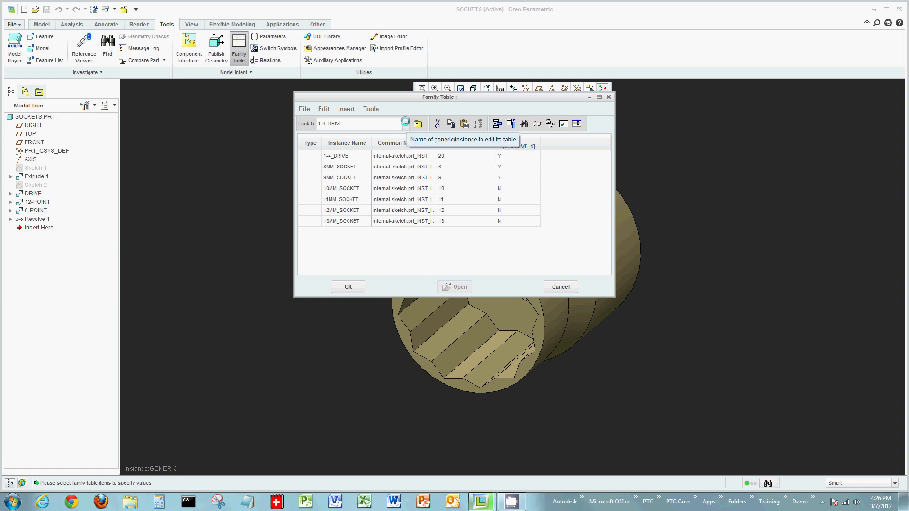
- Return to the SOCKETS table and create an instance-level table for 1-2_DRIVE
left_click(406, 124)
left_click(373, 134)
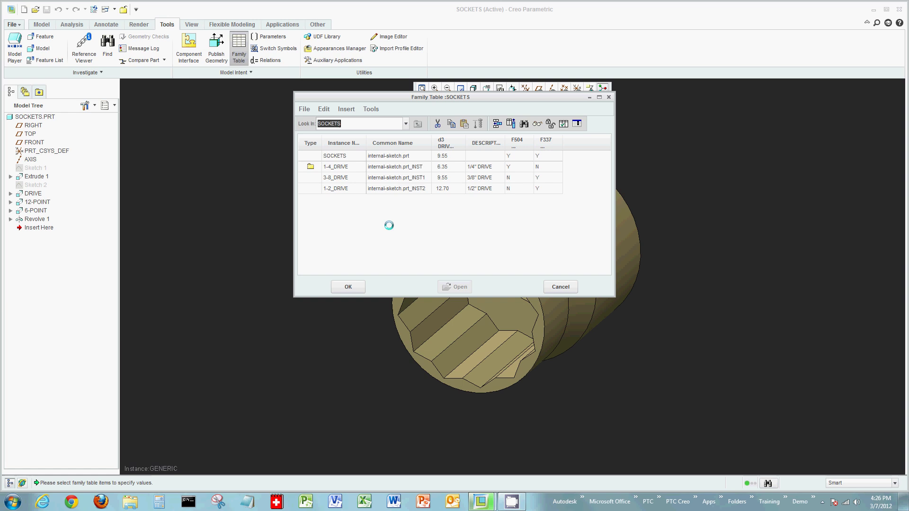
left_click(339, 188)
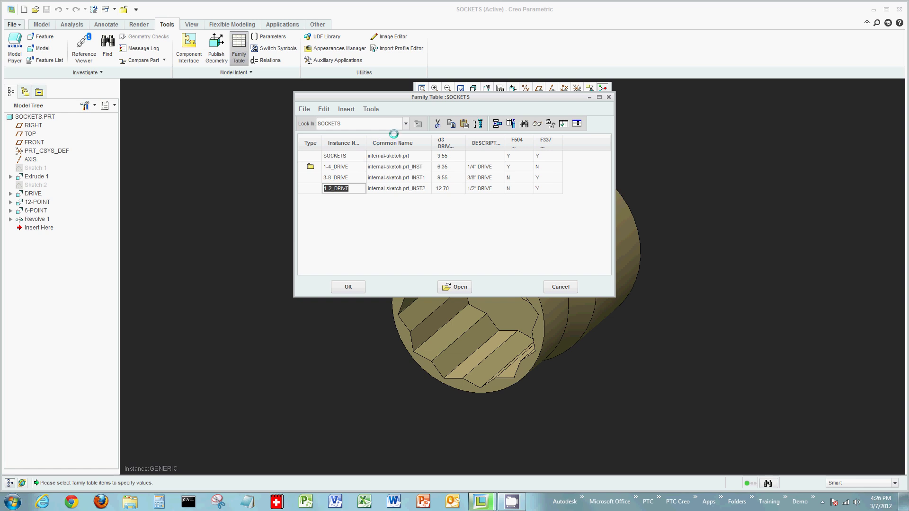
left_click(347, 109)
left_click(328, 156)
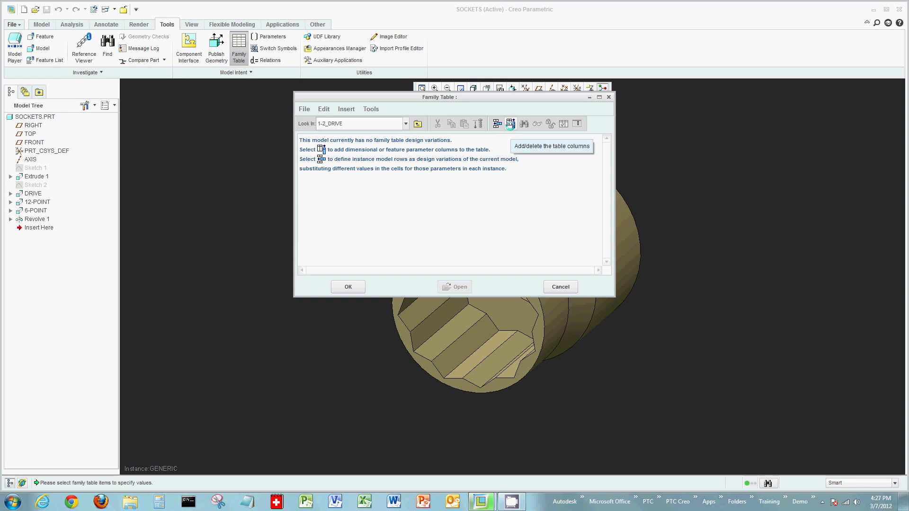
- Add the SOCKET_SIZE parameter as a column of the 1-2_DRIVE sub-table
left_click(510, 125)
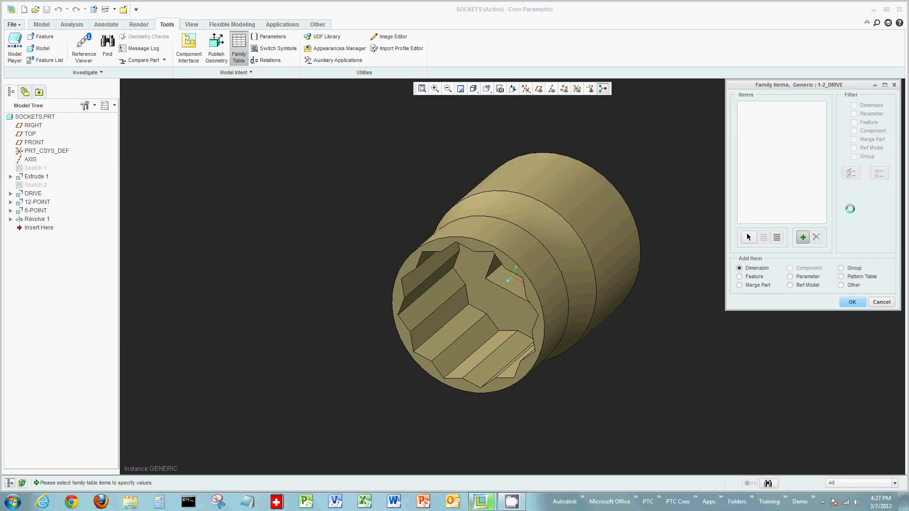
left_click(807, 276)
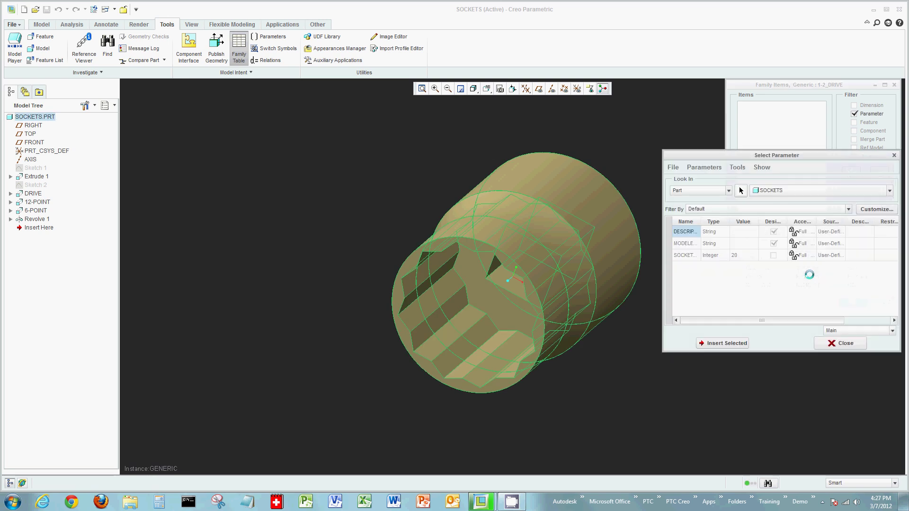
left_click(690, 255)
left_click(721, 344)
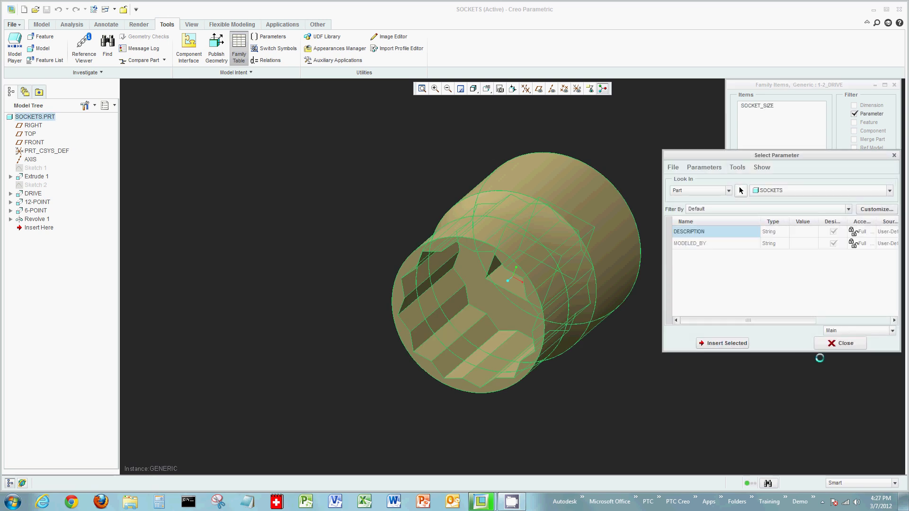
left_click(838, 342)
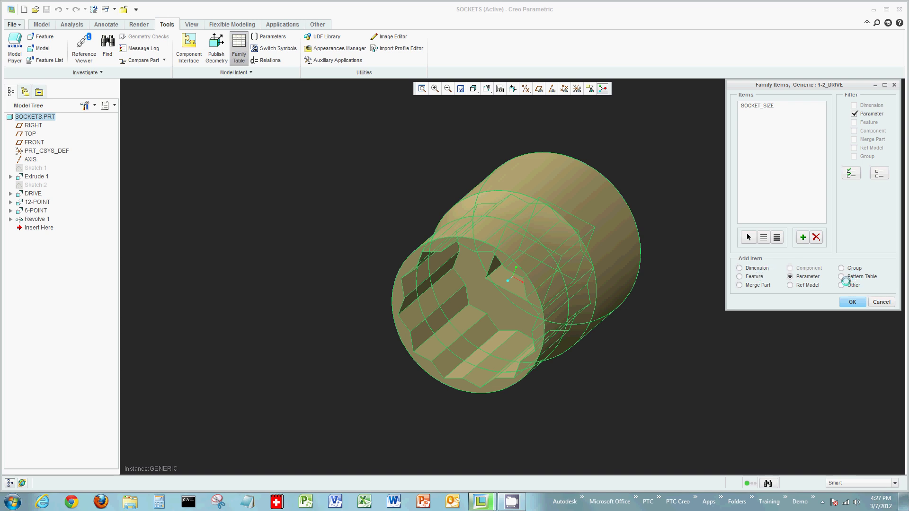
- Add six instance rows and name them 14MM_SOCKET through 19MM_SOCKET
left_click(852, 301)
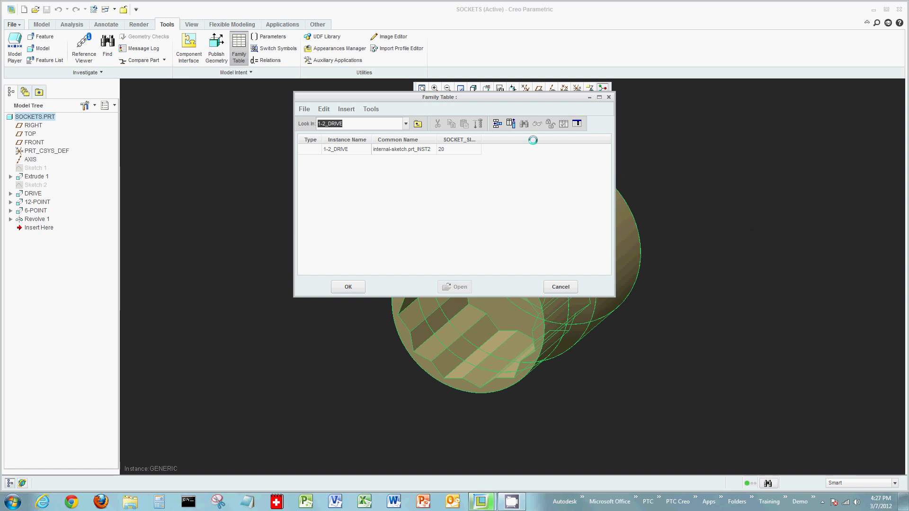
left_click(497, 124)
left_click(497, 123)
left_click(497, 124)
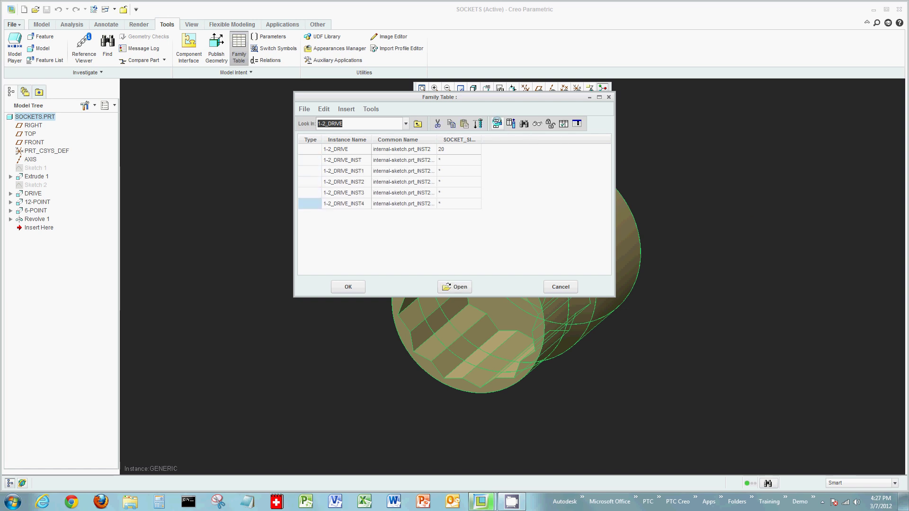
double_click(357, 160)
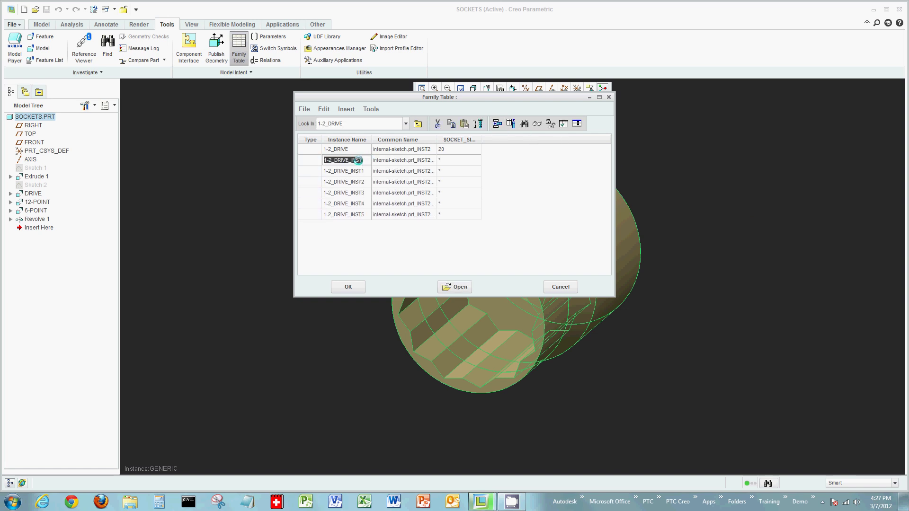
type("14MM_SO")
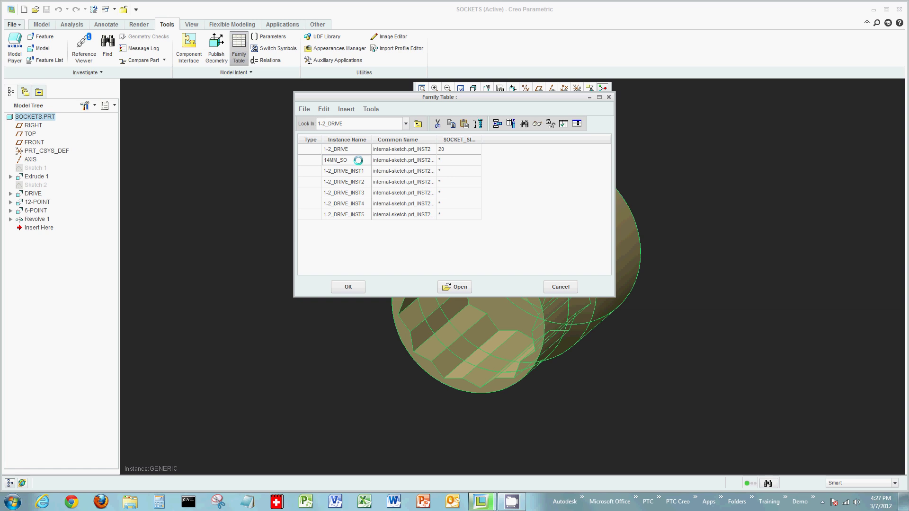
type("CKET")
key("Return")
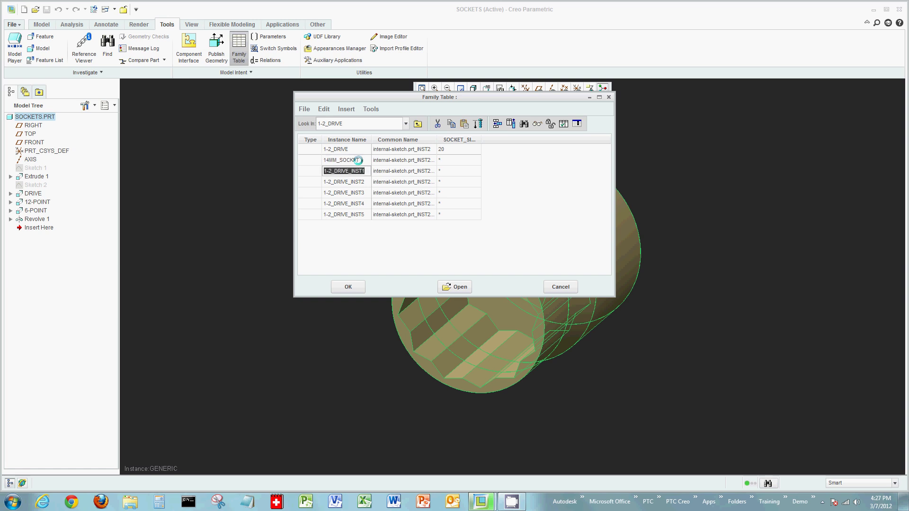
type("15MM_")
type("SOCKET")
key("Return")
type("16")
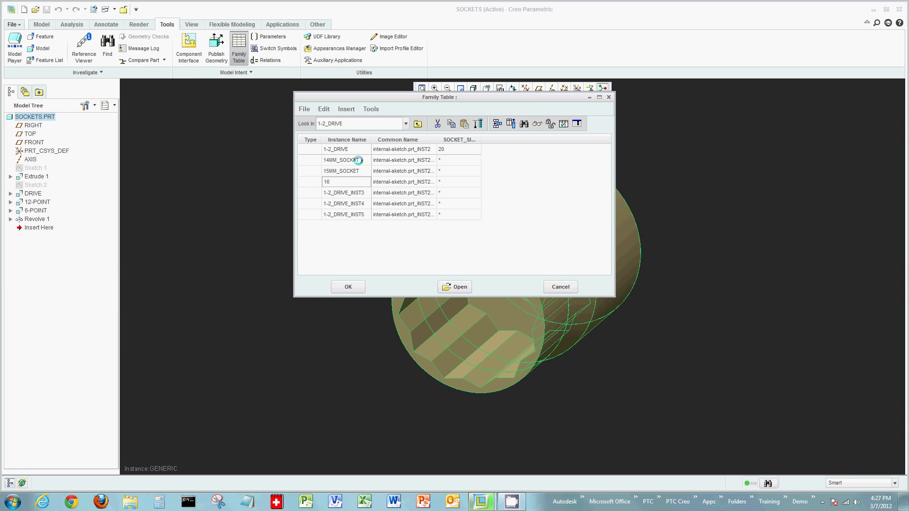
type("MM_S")
type("OCKET")
key("Return")
type("17MM_S")
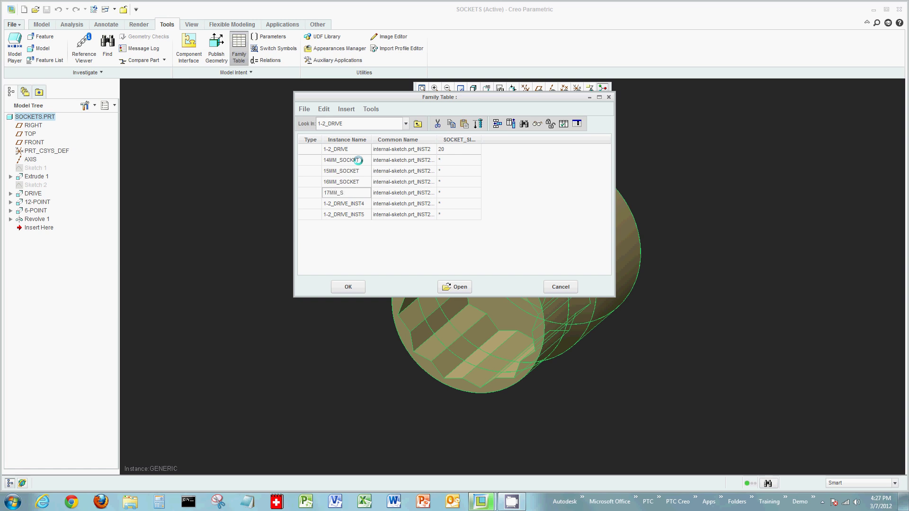
type("OCKET")
key("Return")
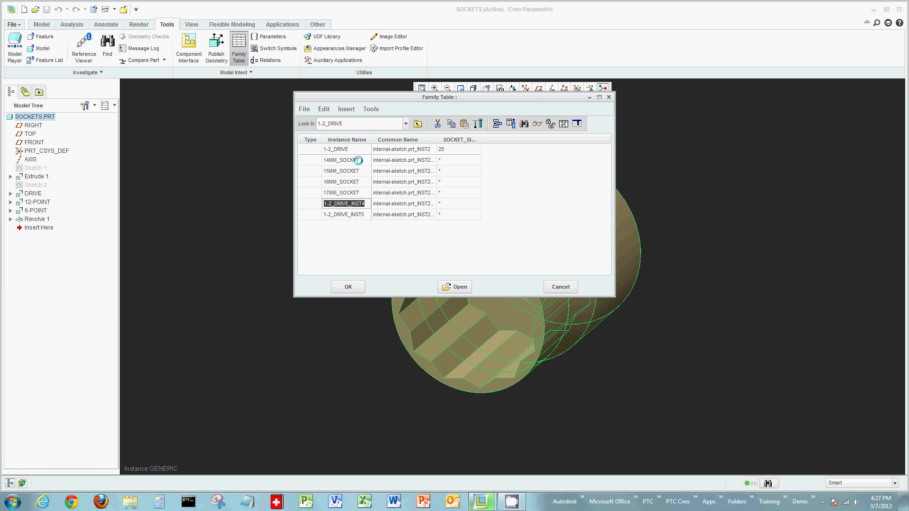
type("18")
type("MM_")
type("SOCKET")
key("Return")
type("19")
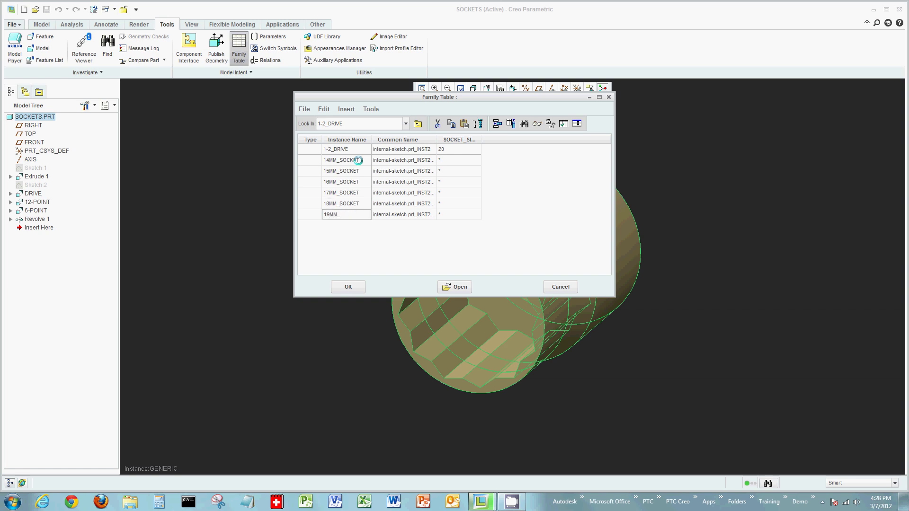
type("CKET")
left_click(447, 158)
type("14")
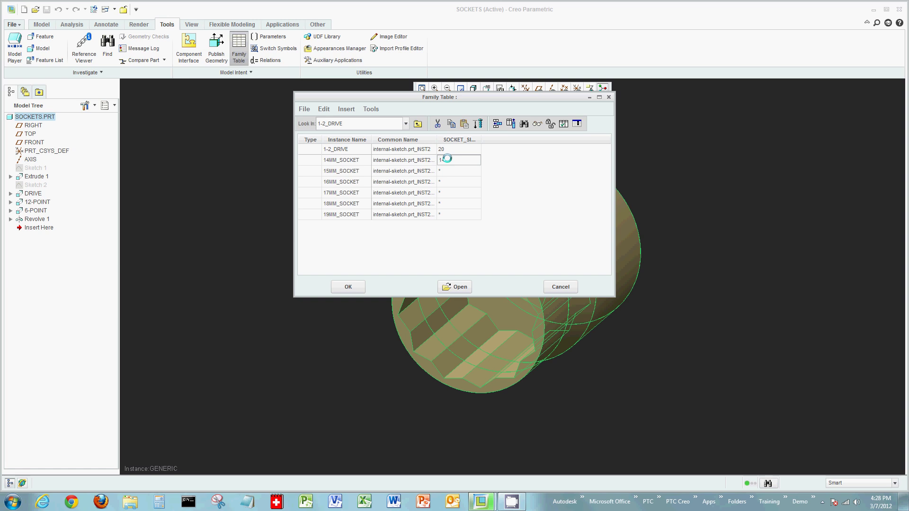
- Enter SOCKET_SIZE values 14 through 19 down the six new instance rows
key("Return")
key("Return")
type("16")
key("Return")
key("Return")
type("1")
key("Return")
type("1")
left_click_drag(481, 140, 496, 140)
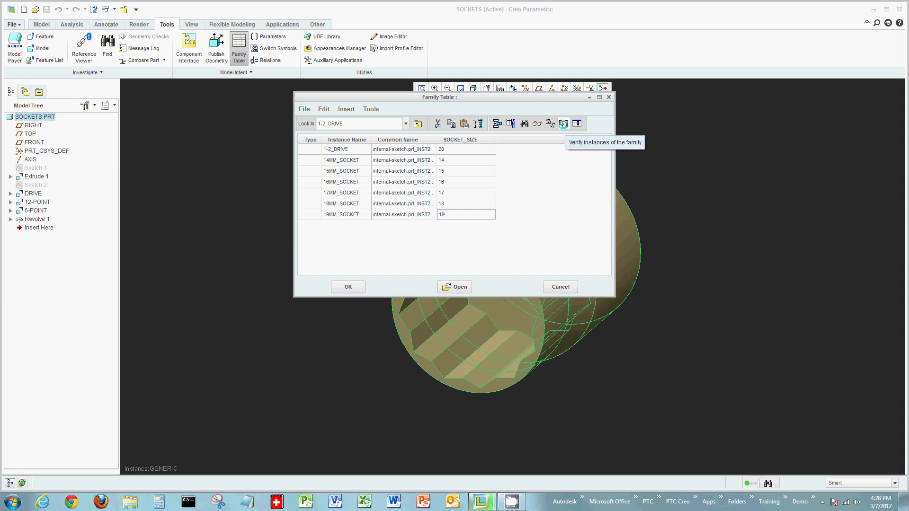
- Verify all 1-2_DRIVE instances successfully, then accept and close the family table
left_click(563, 124)
left_click(424, 317)
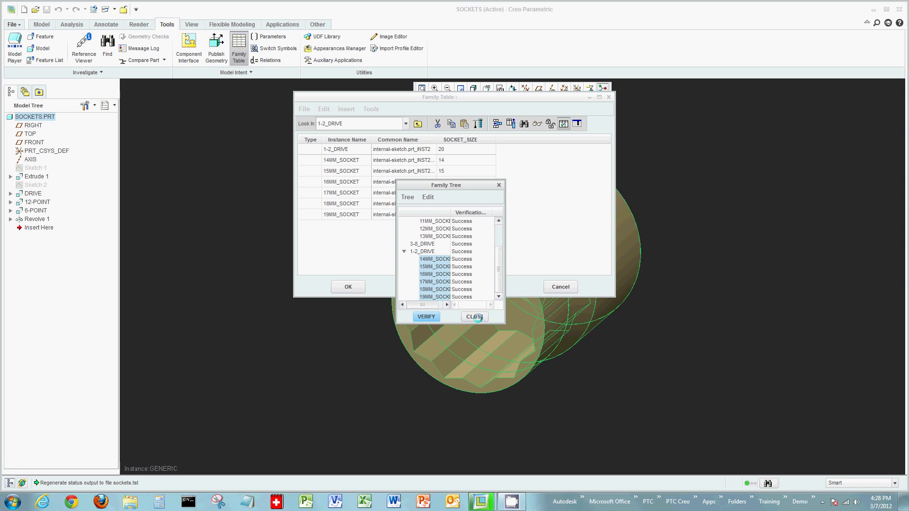
left_click(475, 317)
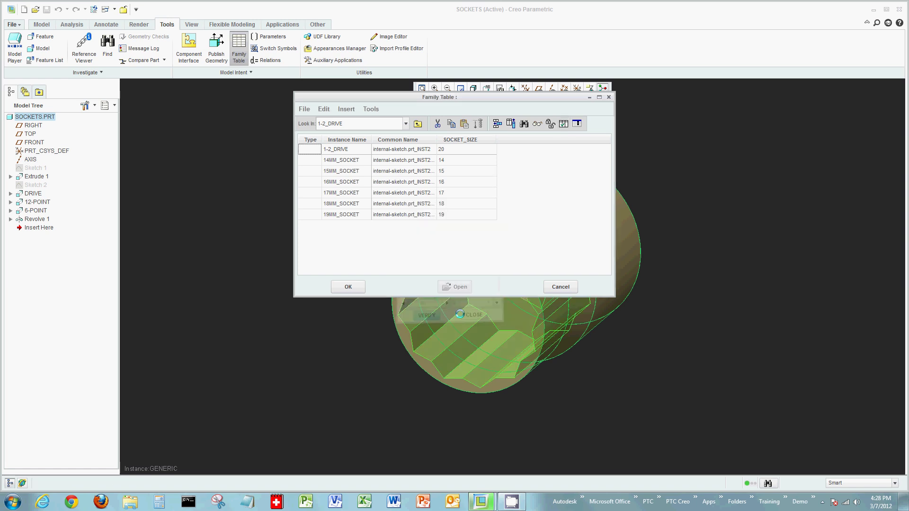
left_click(354, 287)
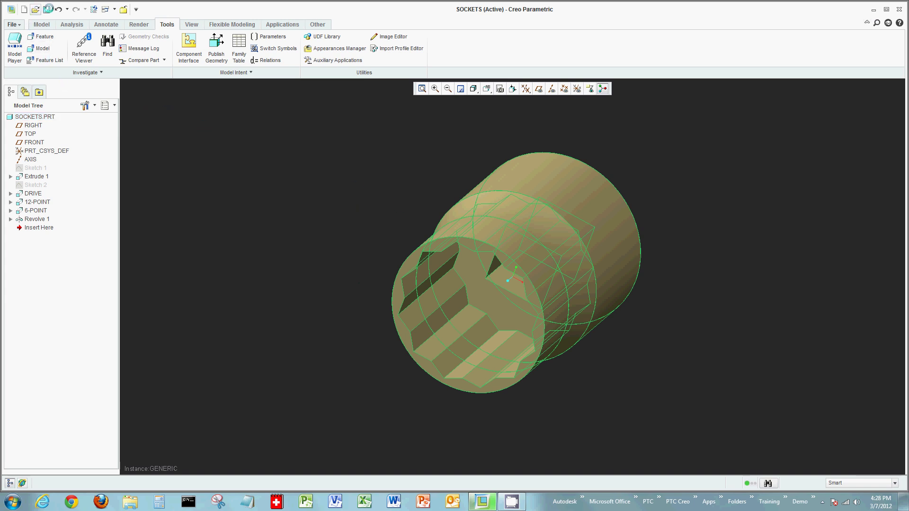
- Close the SOCKETS window and reopen sockets.prt from In Session
left_click(123, 9)
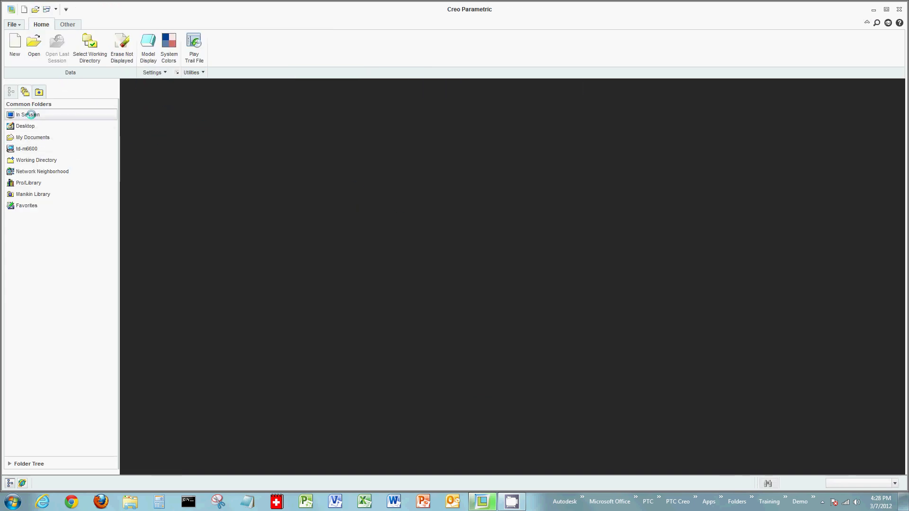
left_click(29, 114)
double_click(146, 143)
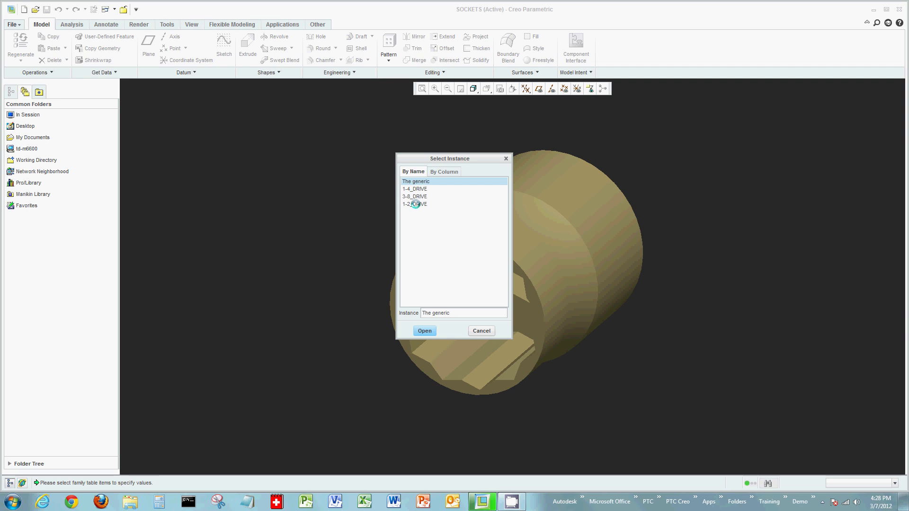
- Choose the 1-2_DRIVE sub-table and open its 18MM_SOCKET instance
left_click(417, 205)
double_click(417, 204)
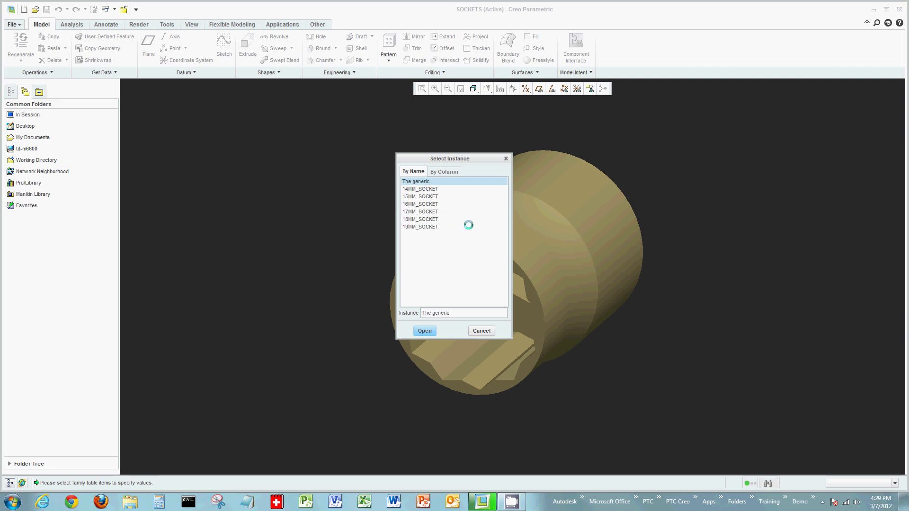
left_click(424, 219)
double_click(424, 220)
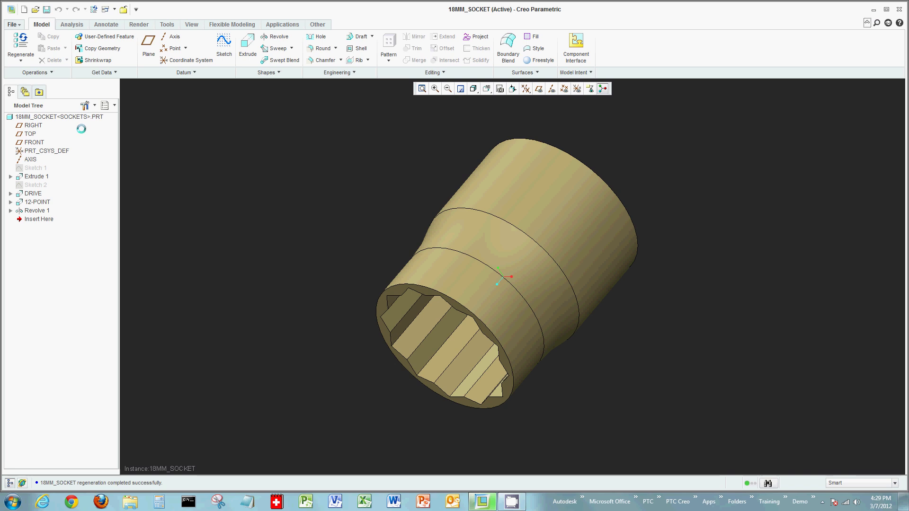
- Reopen the generic SOCKETS part from the 18MM_SOCKET instance via Open Generic, choosing The generic
left_click(72, 117)
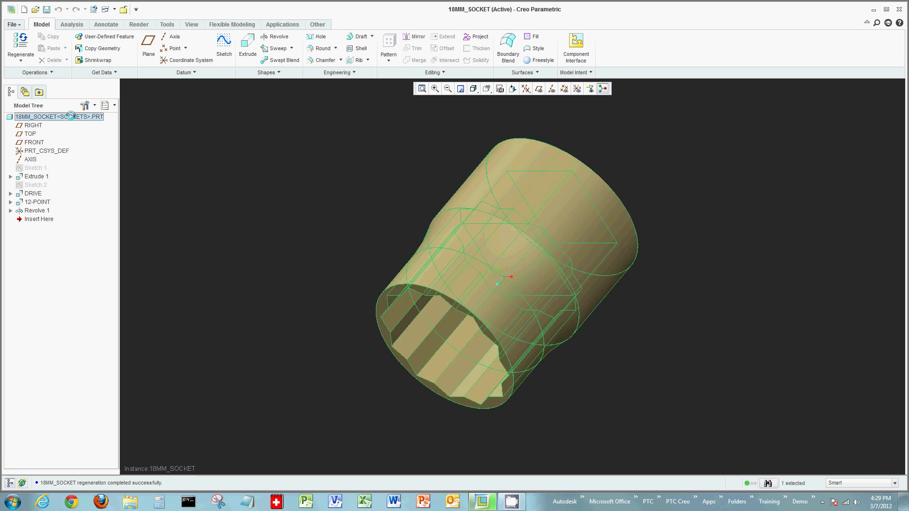
right_click(71, 117)
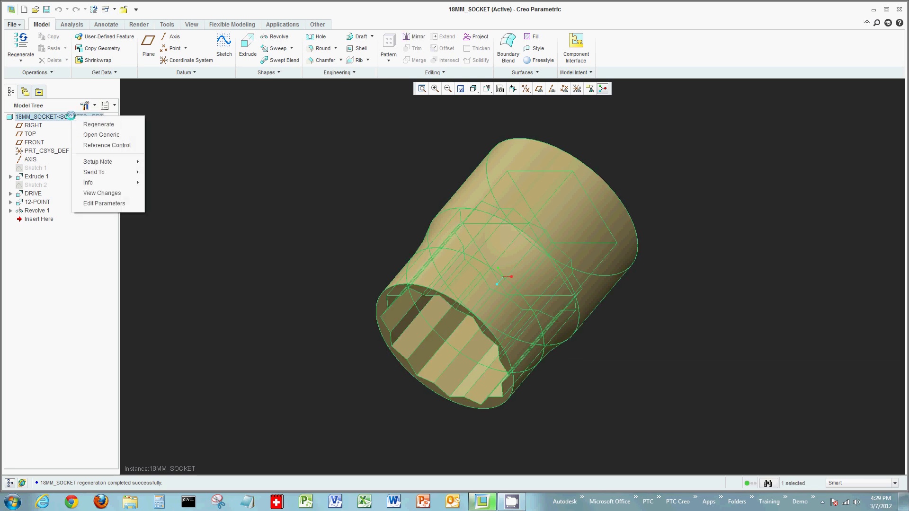
left_click(88, 136)
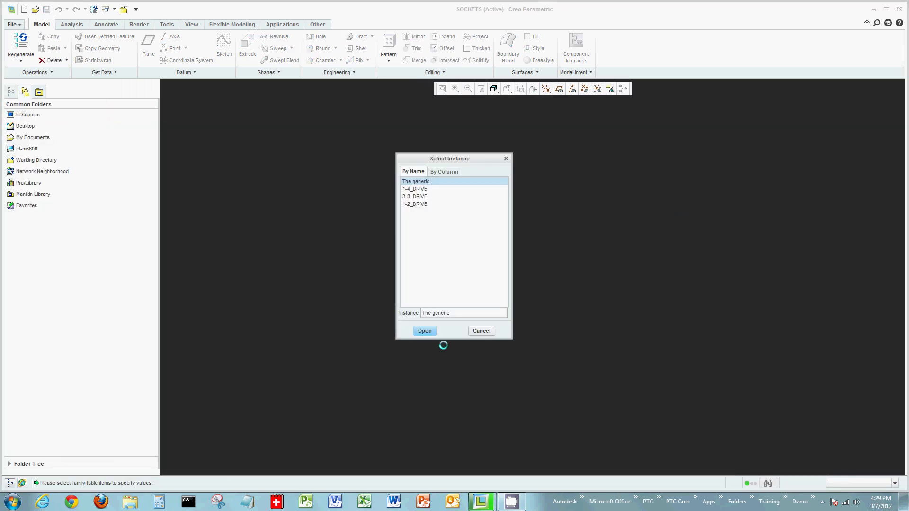
left_click(426, 332)
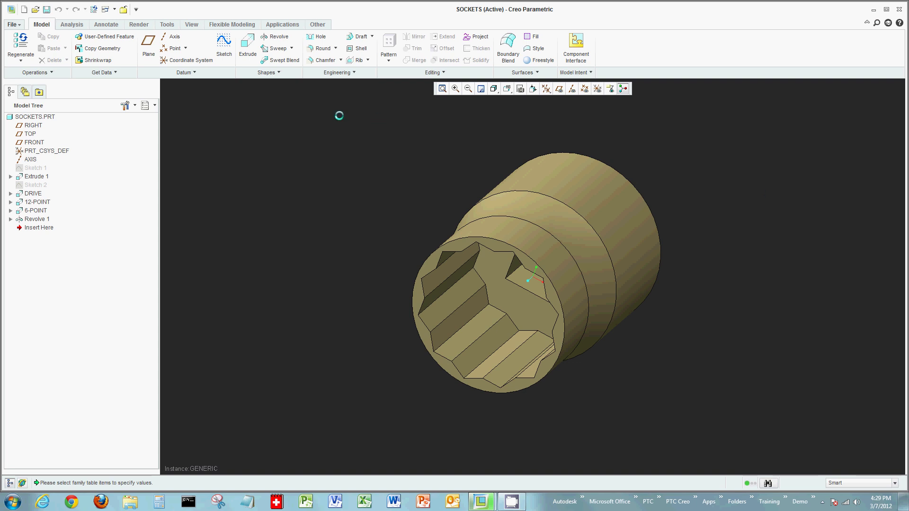
left_click(166, 24)
left_click(238, 53)
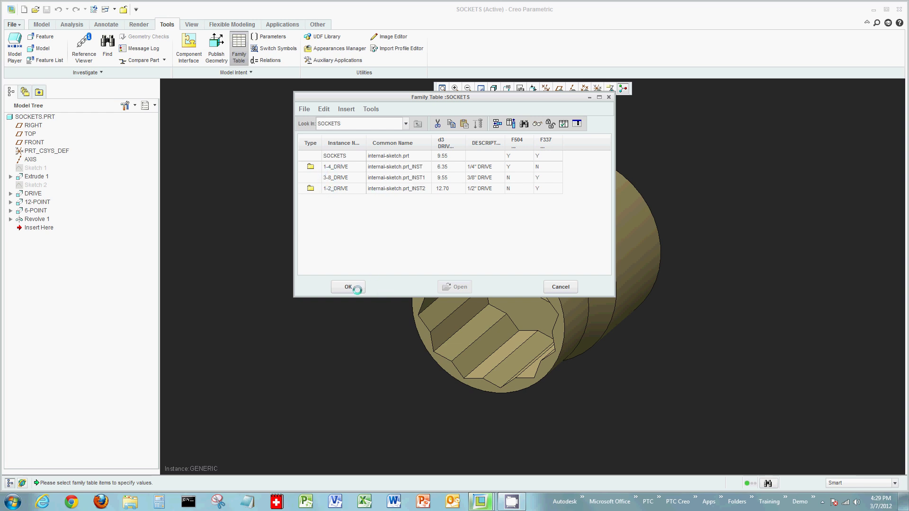
left_click(560, 288)
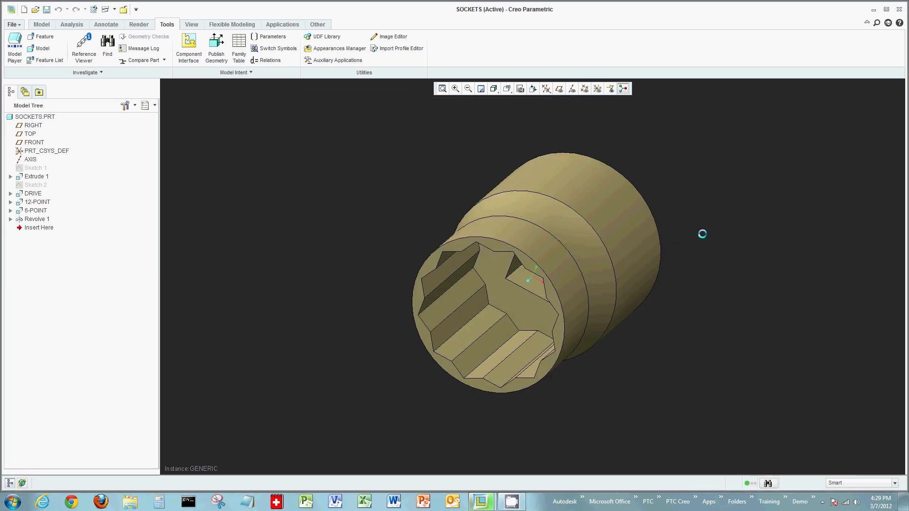